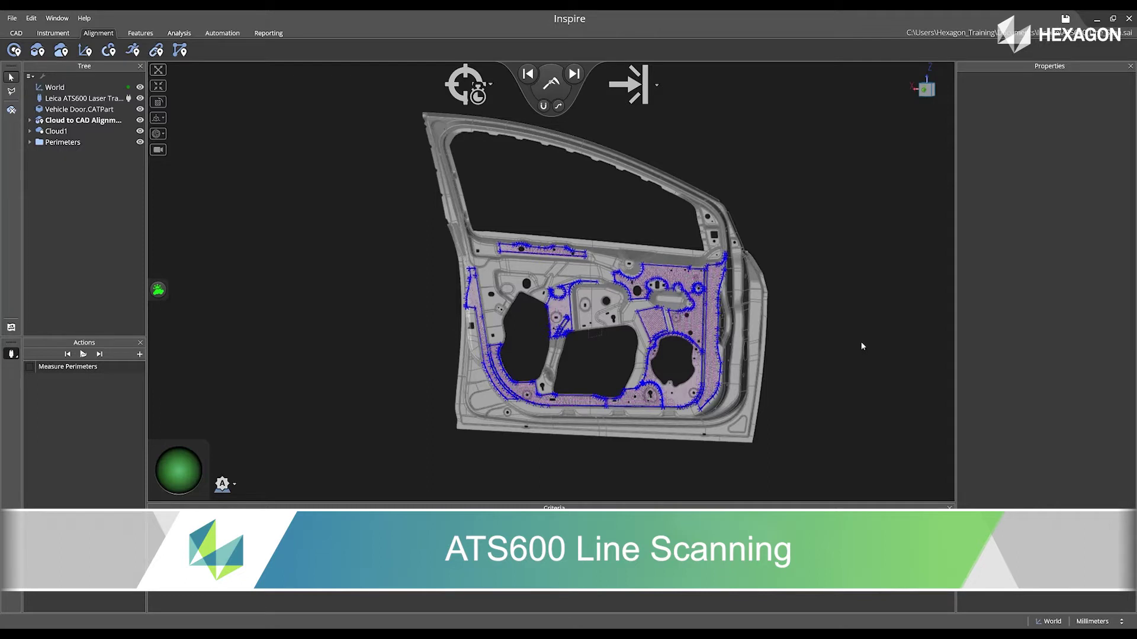
Switch the laser tracker's measurement mode to Line Scan and open its settings clear of the door model
left_click(478, 98)
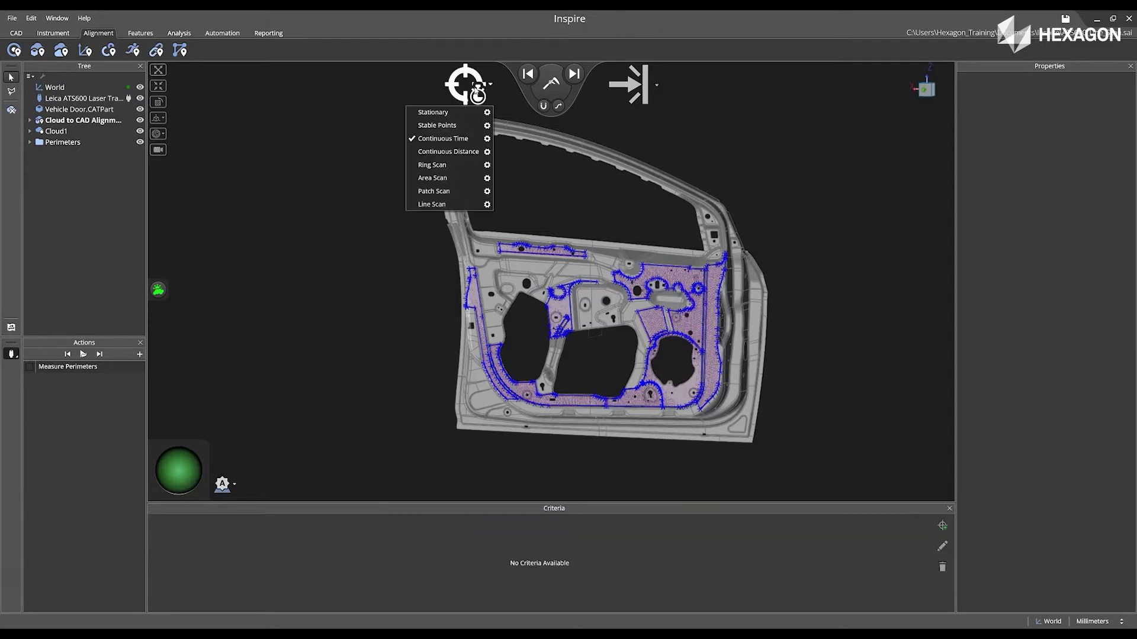
left_click(431, 205)
left_click(465, 85)
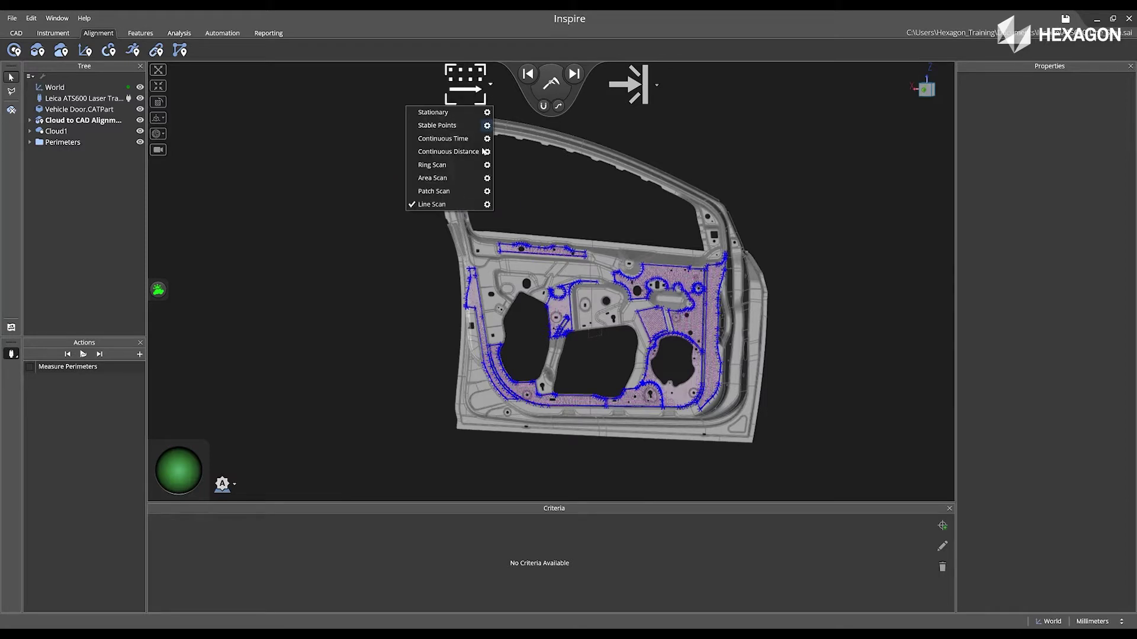
left_click(487, 204)
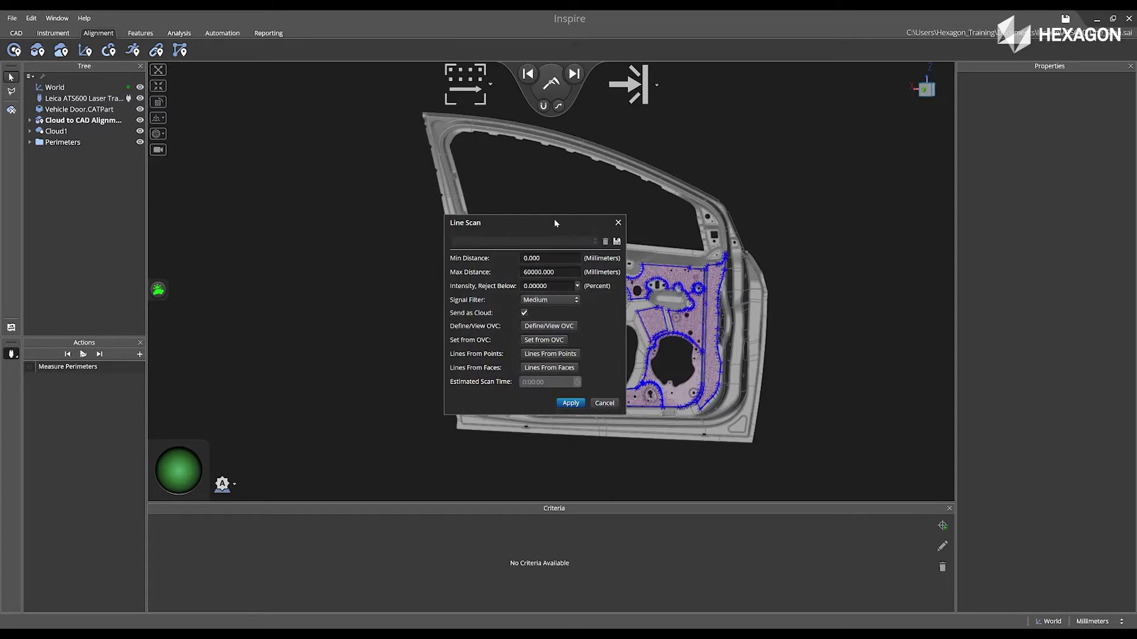
left_click_drag(599, 226, 851, 218)
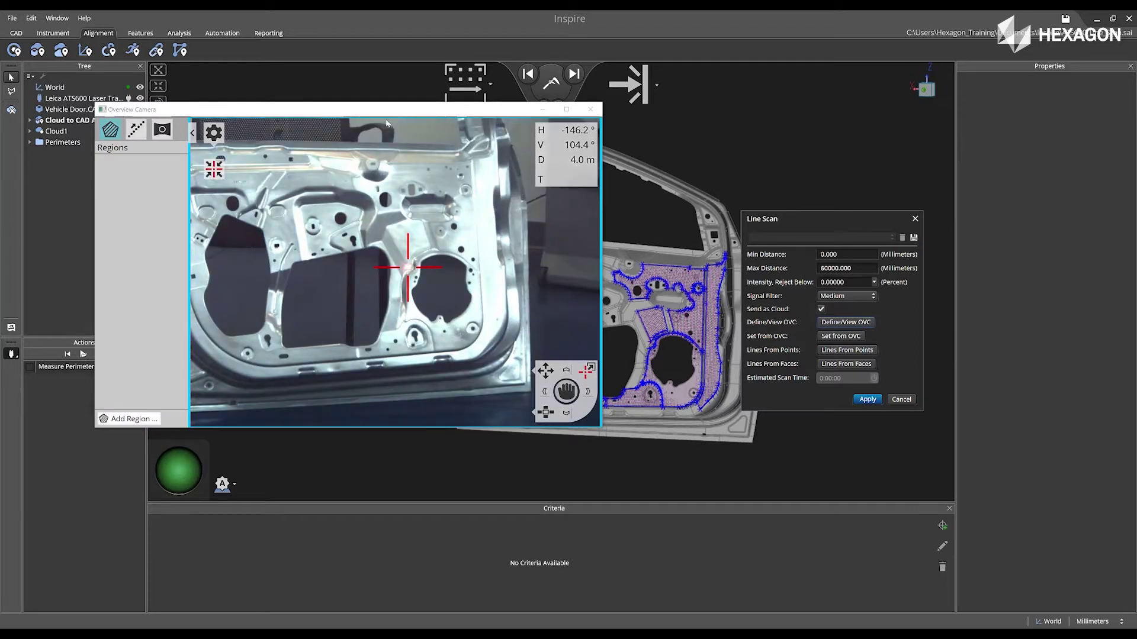
Add a scan line in the overview camera as a four-point polyline along the door's upper inner panel, just below the window opening
left_click(137, 130)
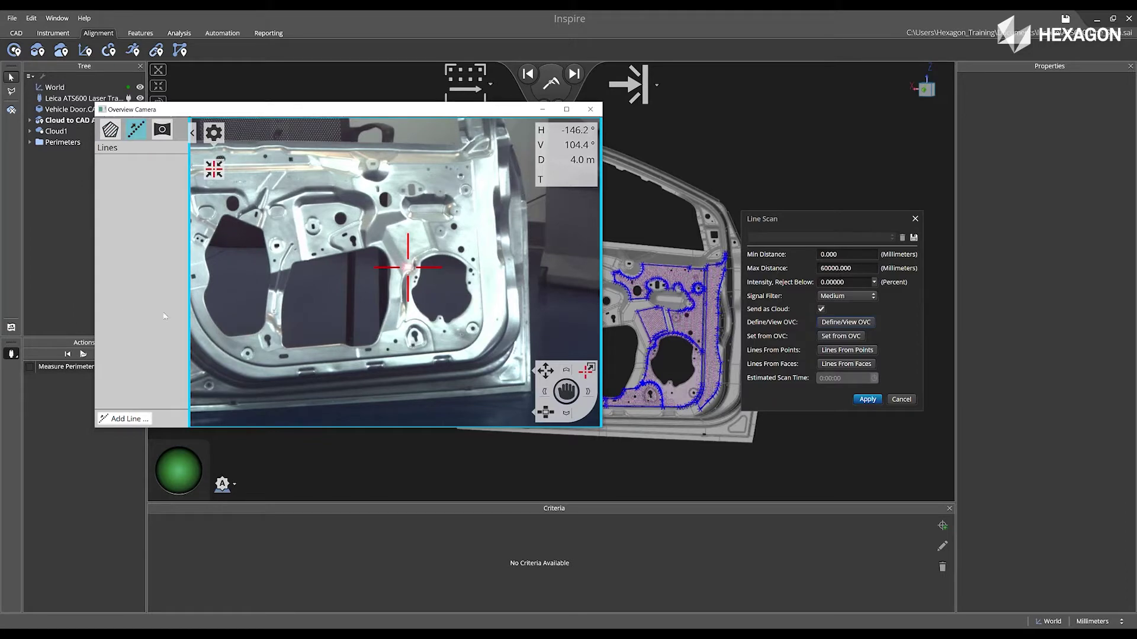
left_click_drag(561, 392, 552, 394)
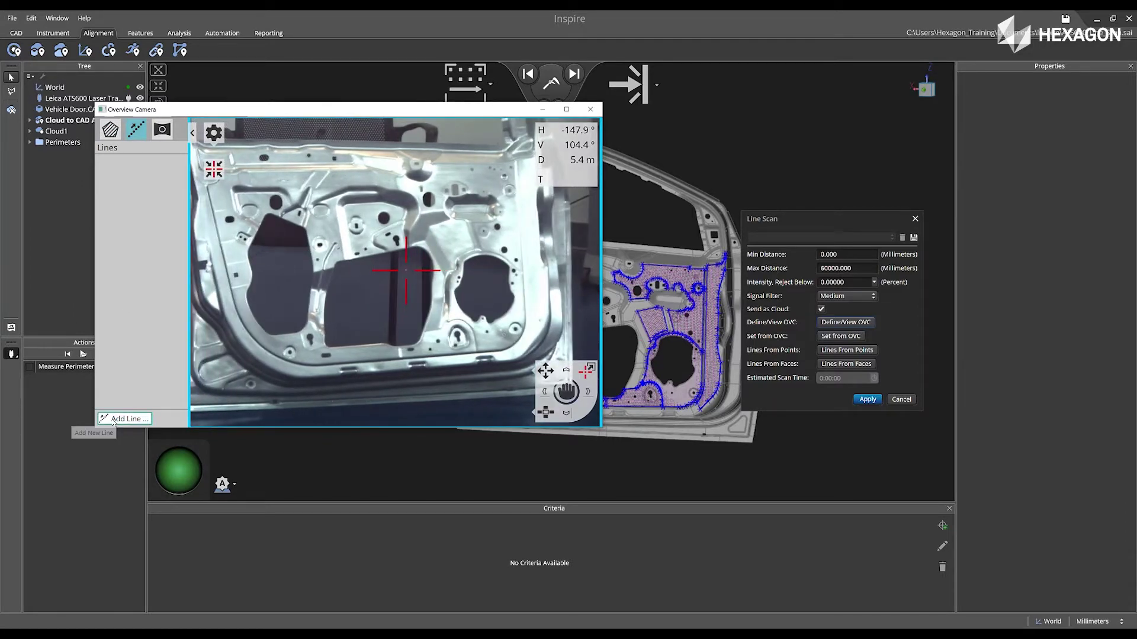
left_click(113, 420)
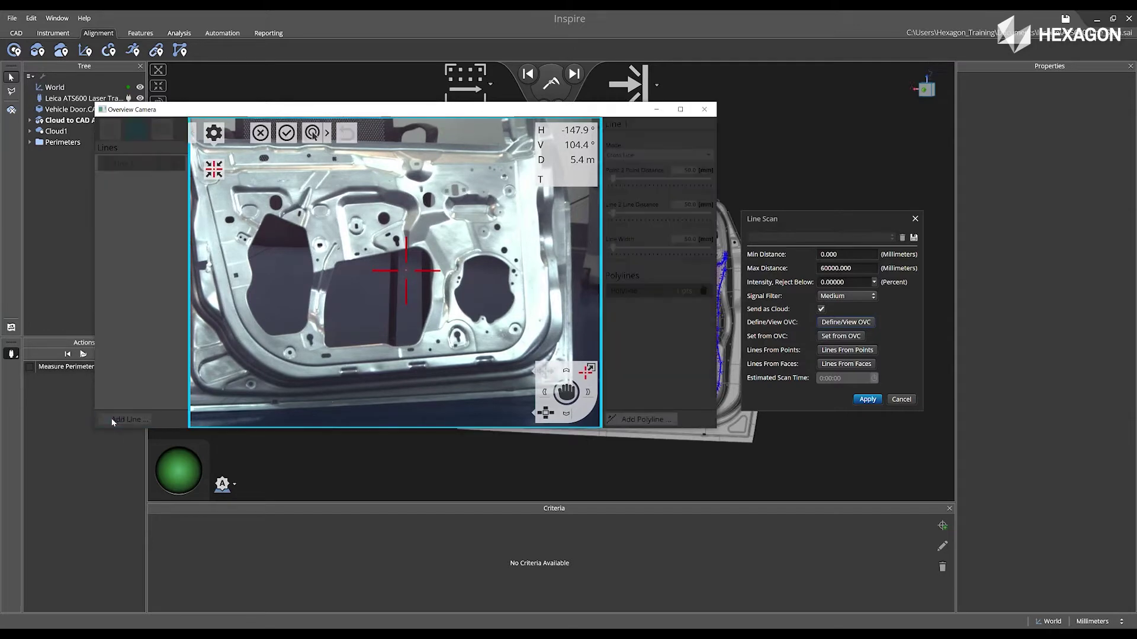
left_click(209, 189)
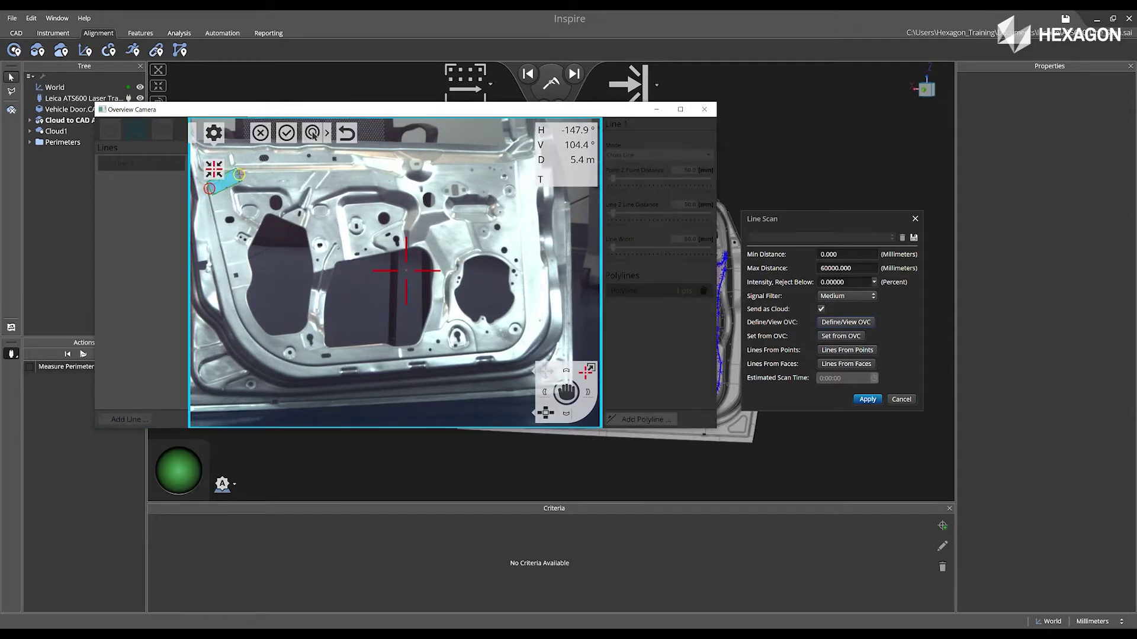
left_click(239, 174)
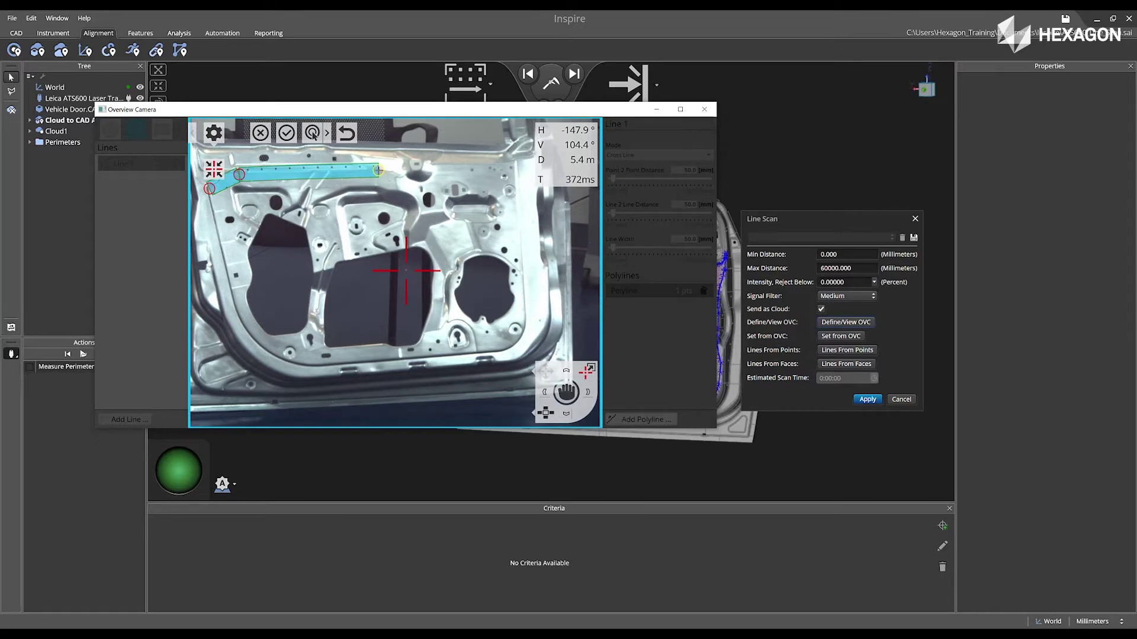
left_click(378, 172)
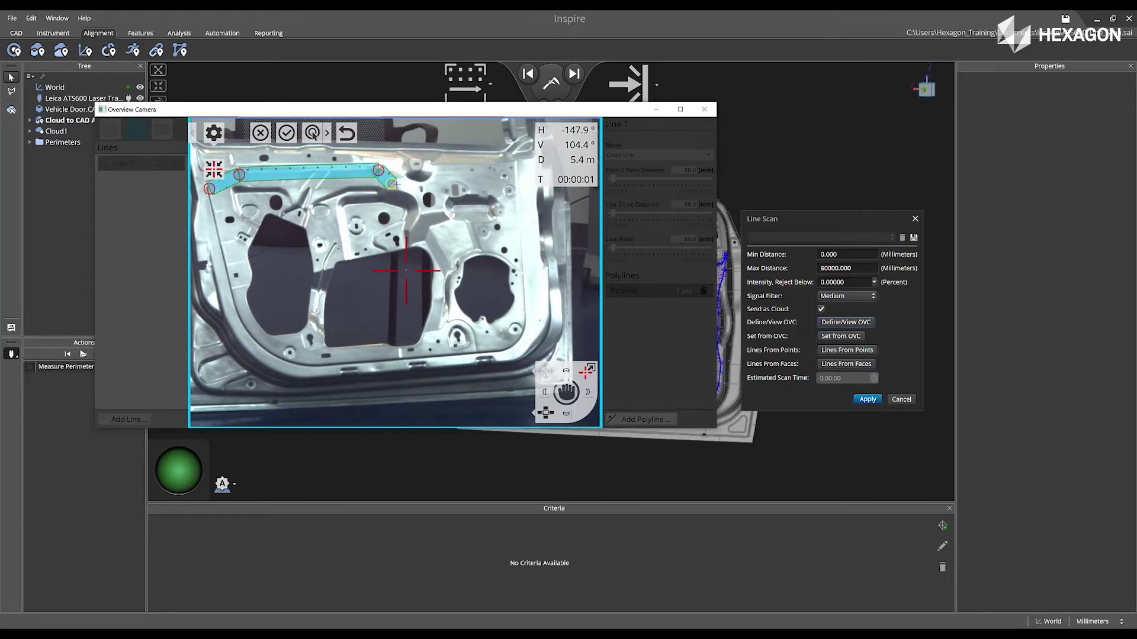
double_click(414, 187)
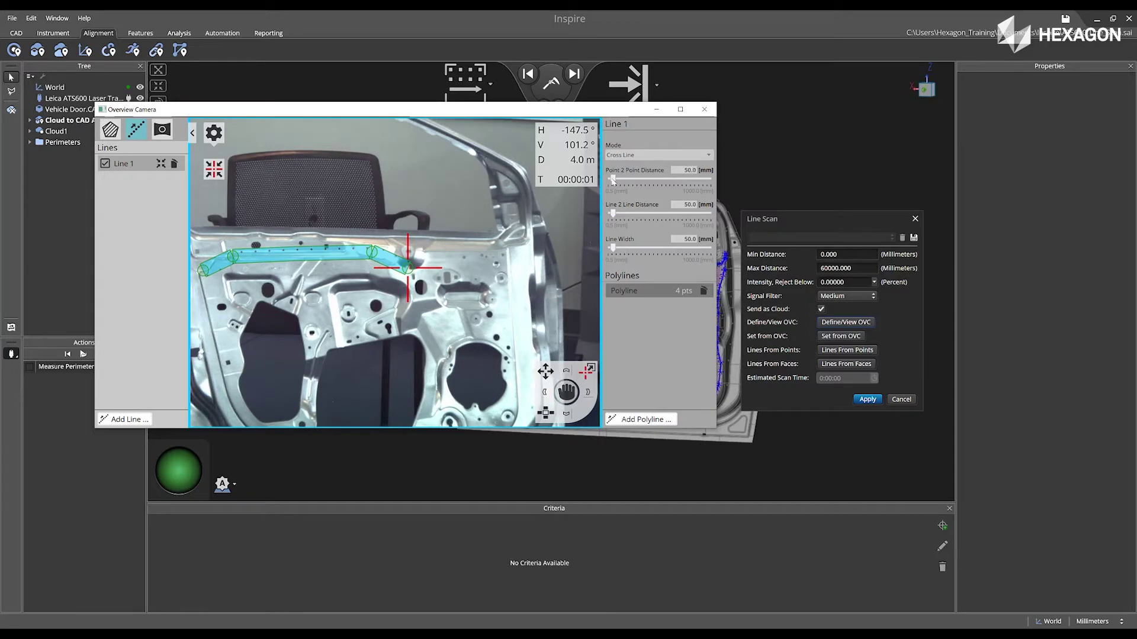
Set Line 1's point-to-point distance to about 15.6 mm, line-to-line distance to 10 mm and line width to 60 mm
left_click_drag(613, 179, 632, 217)
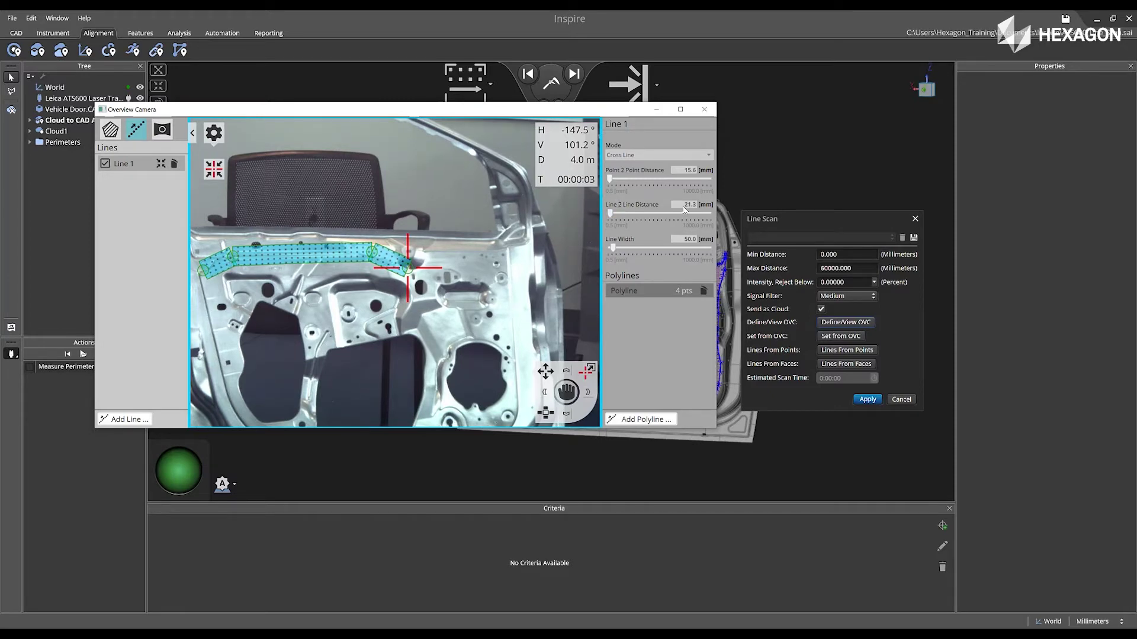
double_click(685, 205)
type("10")
key("Return")
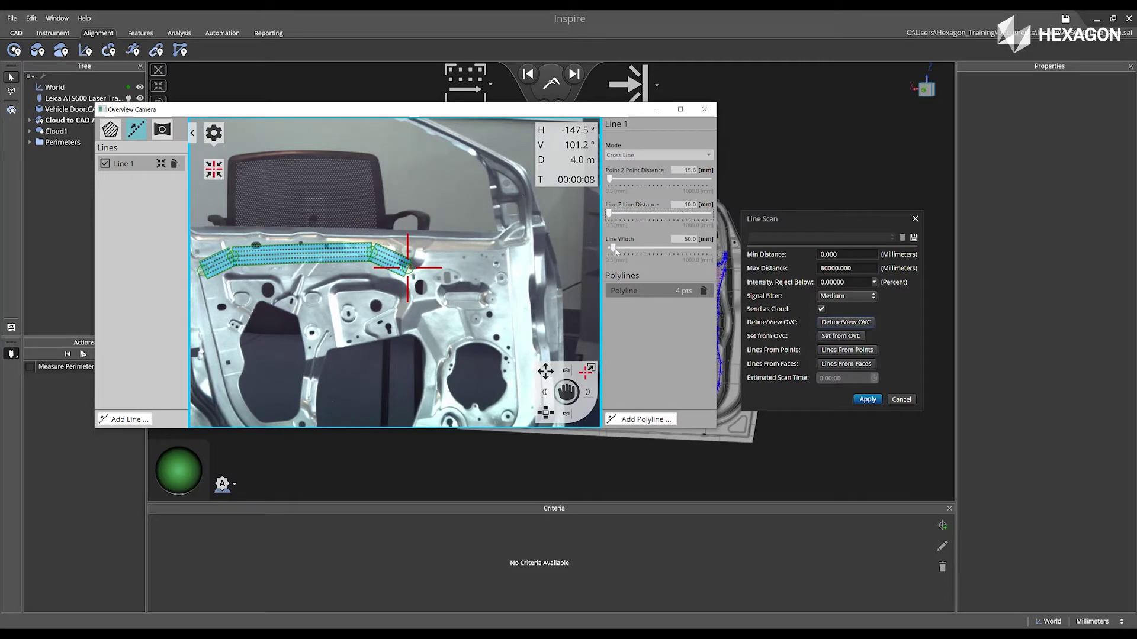
left_click_drag(613, 249, 616, 250)
double_click(688, 241)
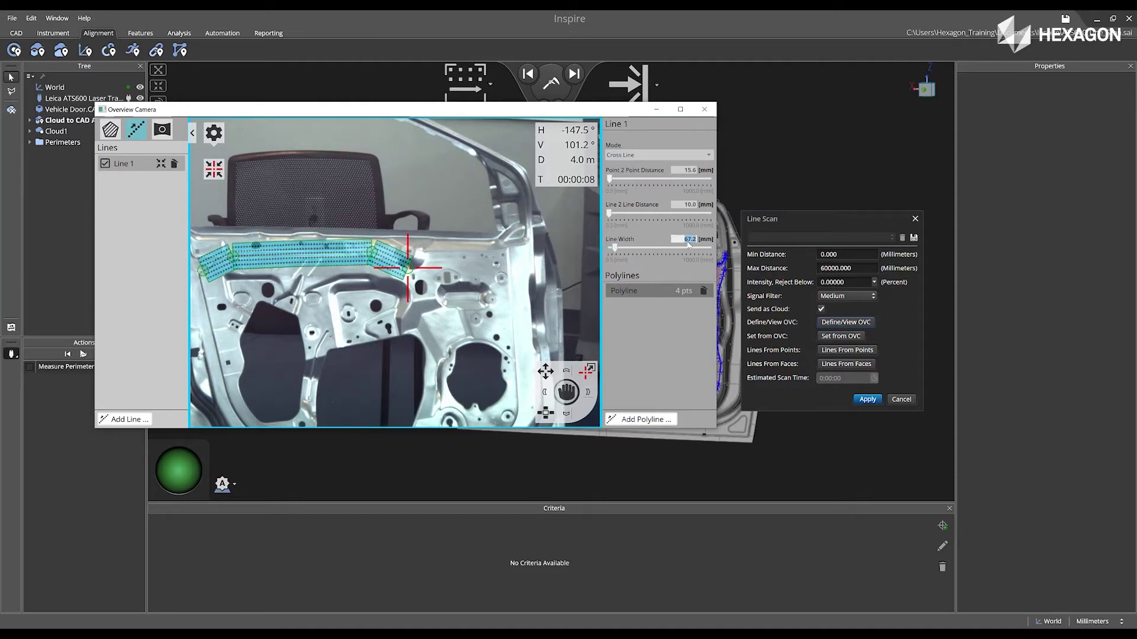
type("60")
key("Return")
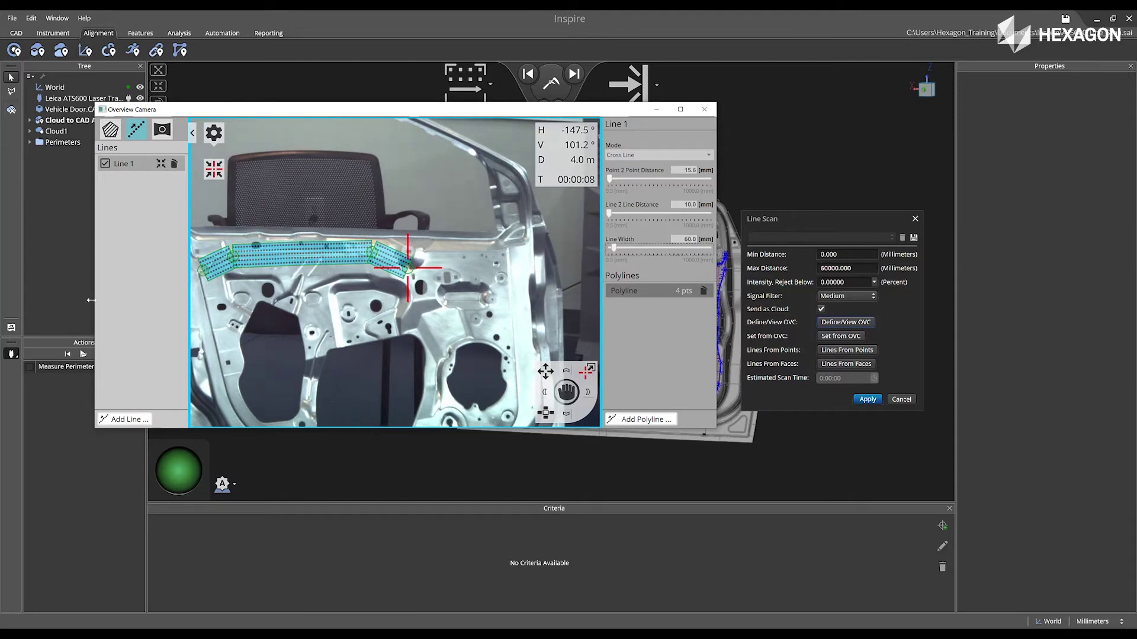
Add a second scan line as a seven-point polyline down the door's right edge, along its lower edge and up the lower-left corner
left_click(121, 419)
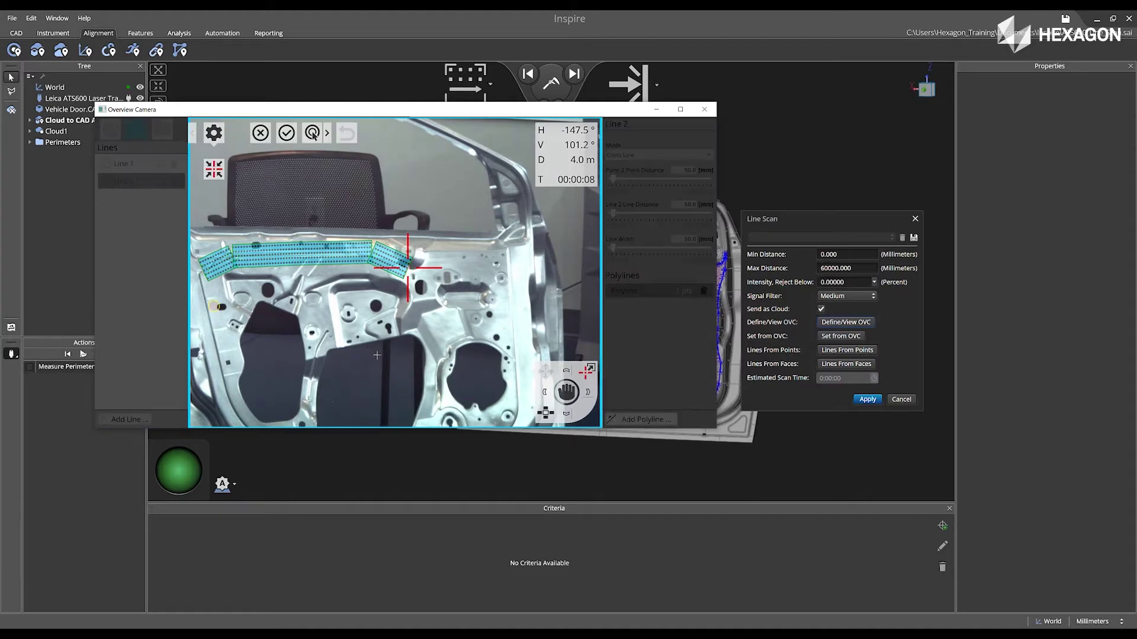
scroll(499, 274, "down", 1)
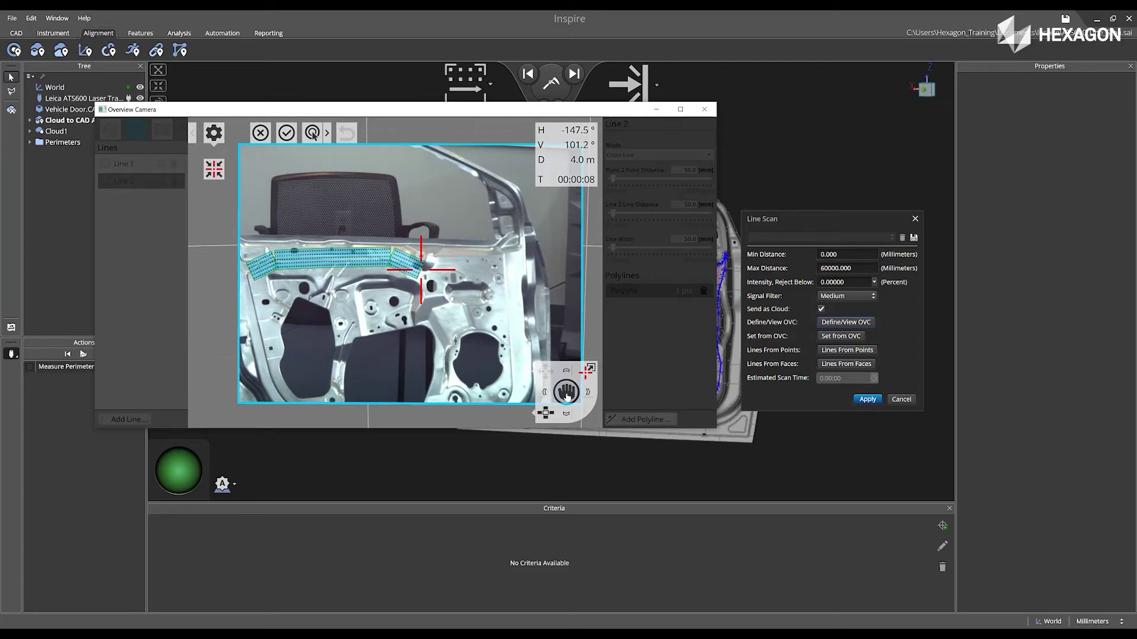
left_click_drag(565, 392, 552, 319)
left_click(507, 197)
left_click(506, 227)
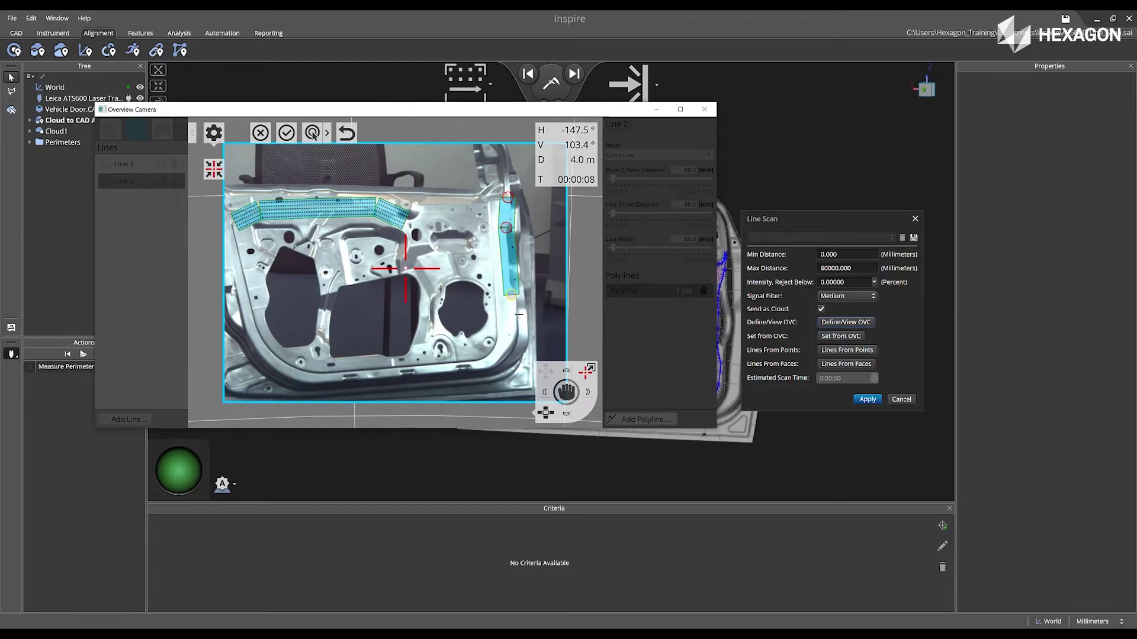
left_click(512, 350)
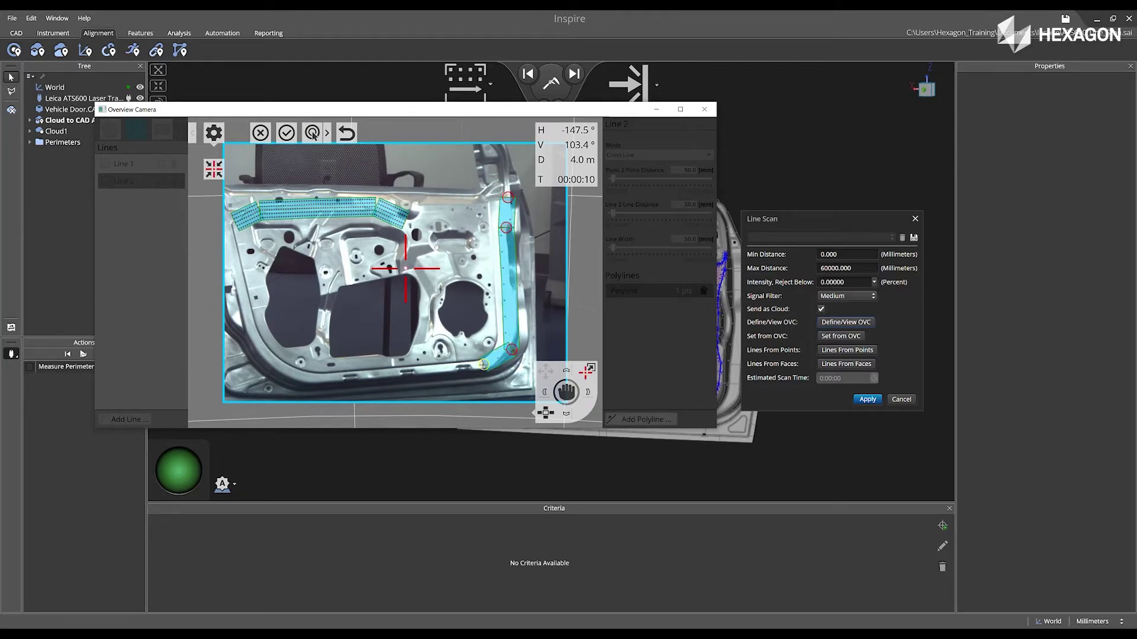
left_click(483, 366)
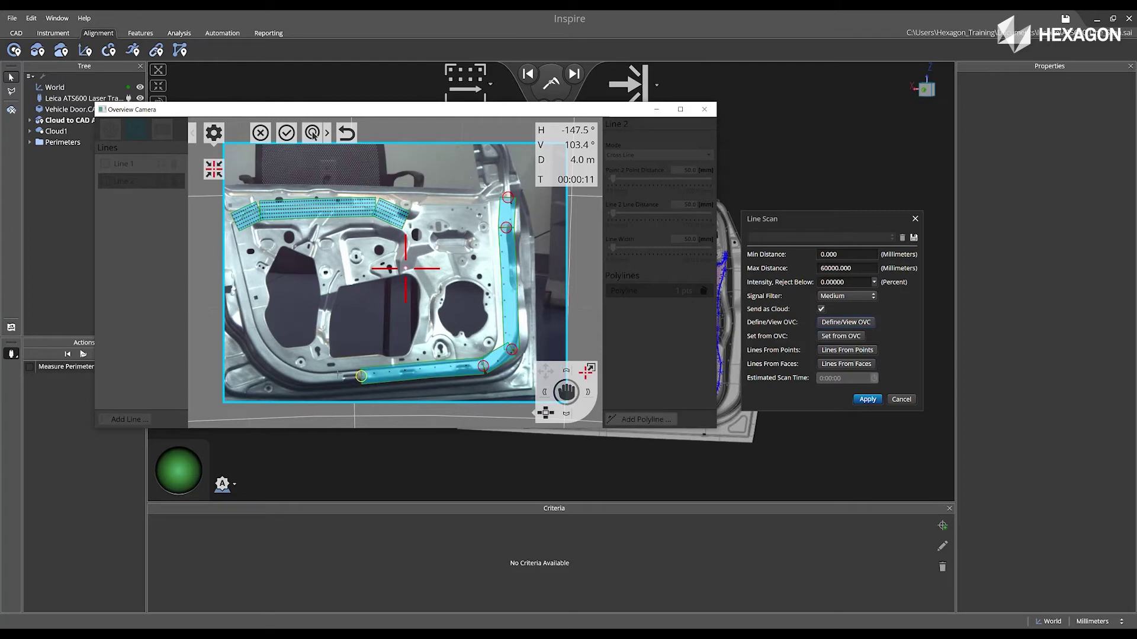
left_click(361, 376)
left_click(297, 377)
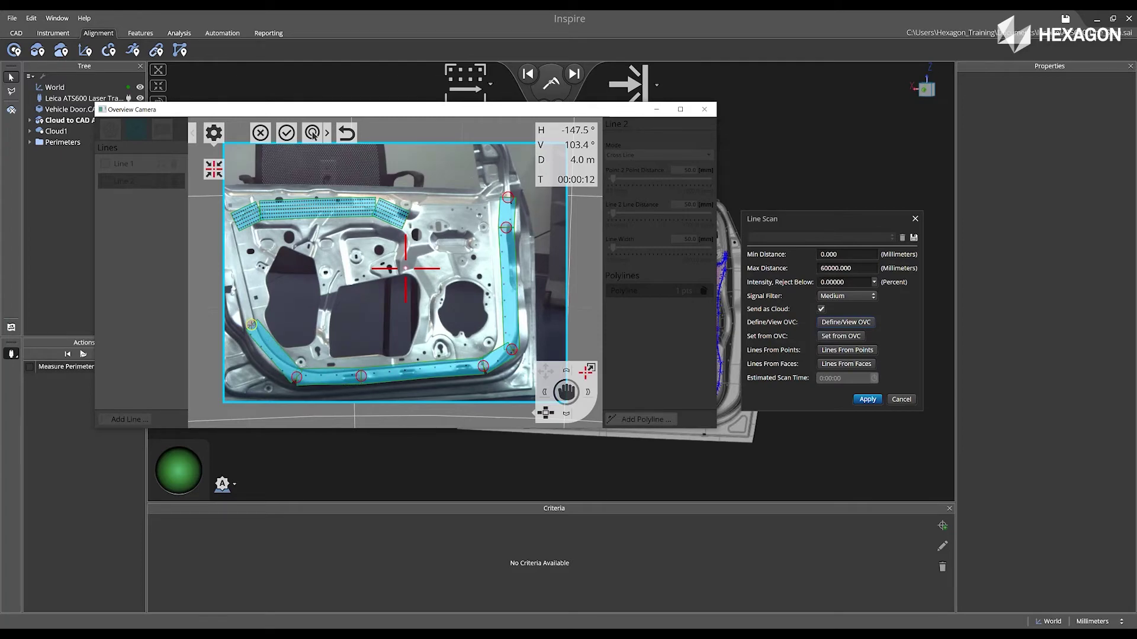
double_click(250, 325)
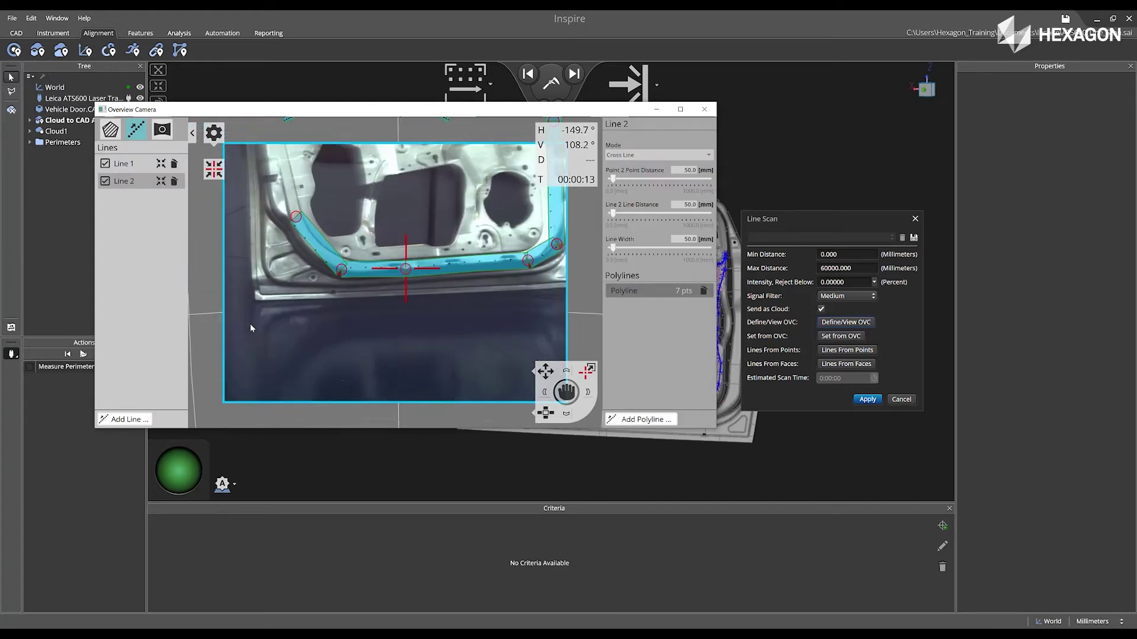
Change Line 2 to Linear mode with a point-to-point distance of about 0.5 mm and a line width of 20 mm
left_click_drag(574, 389, 568, 390)
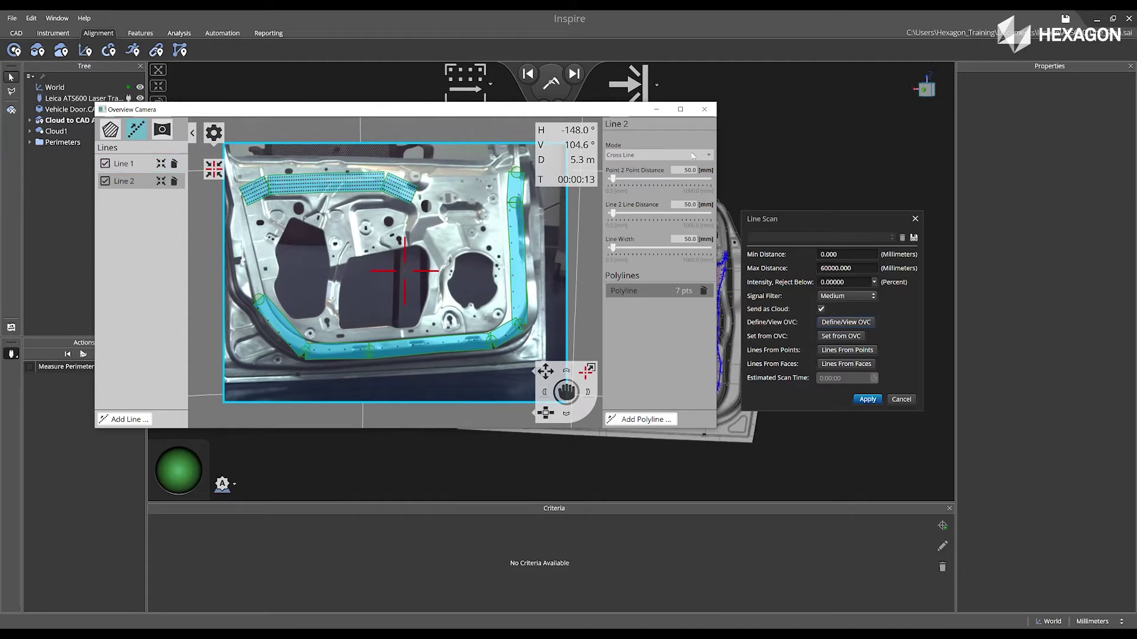
left_click(668, 155)
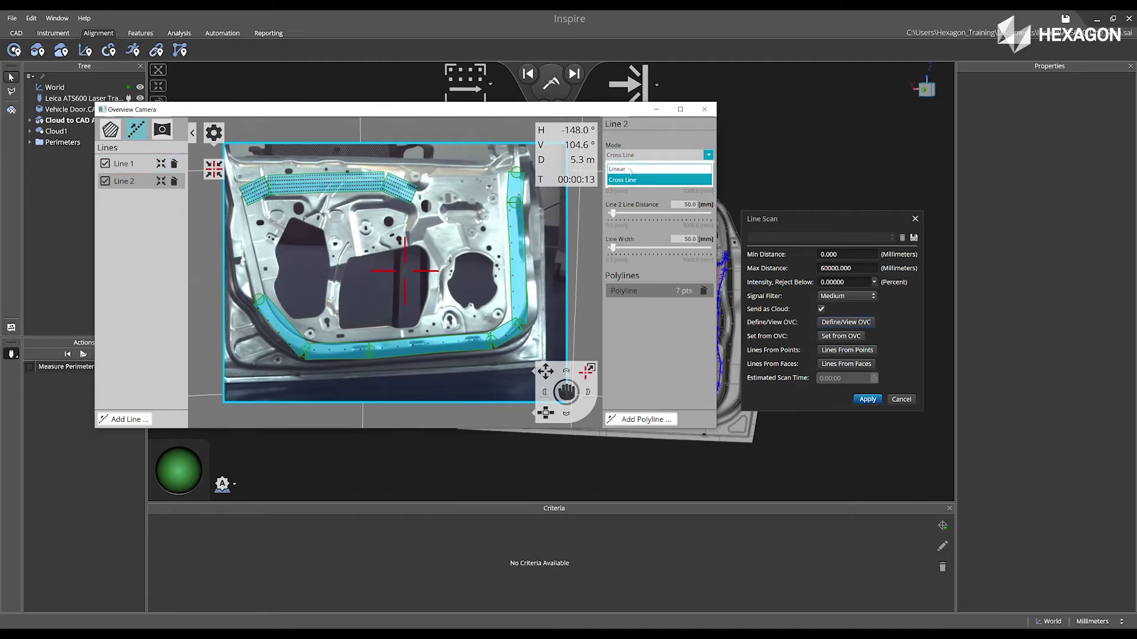
left_click(630, 170)
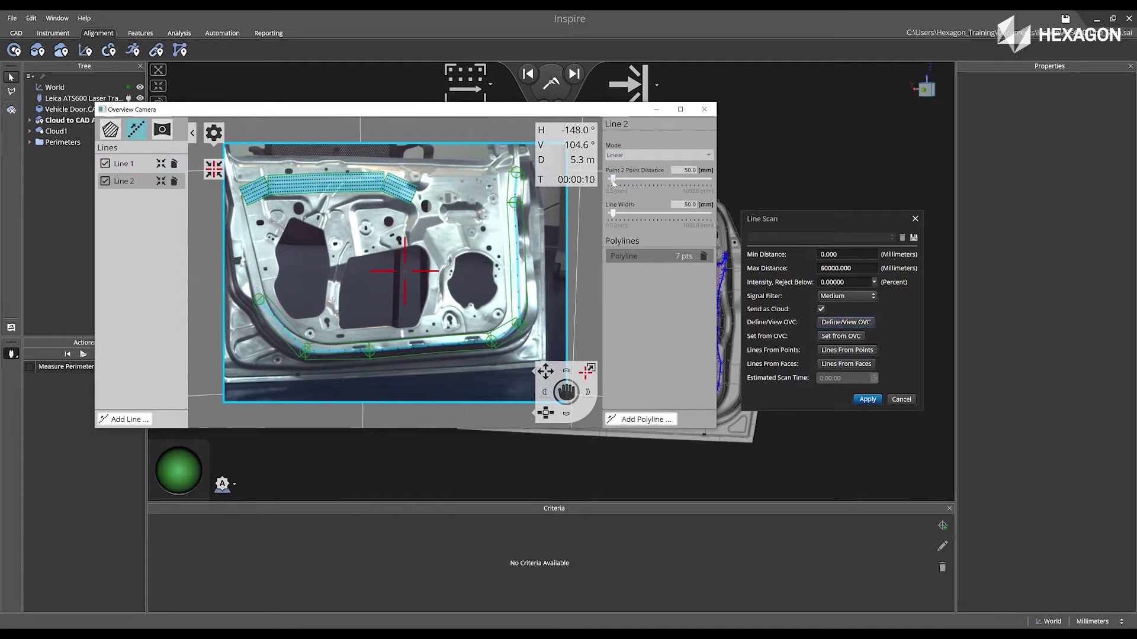
left_click_drag(613, 182, 608, 184)
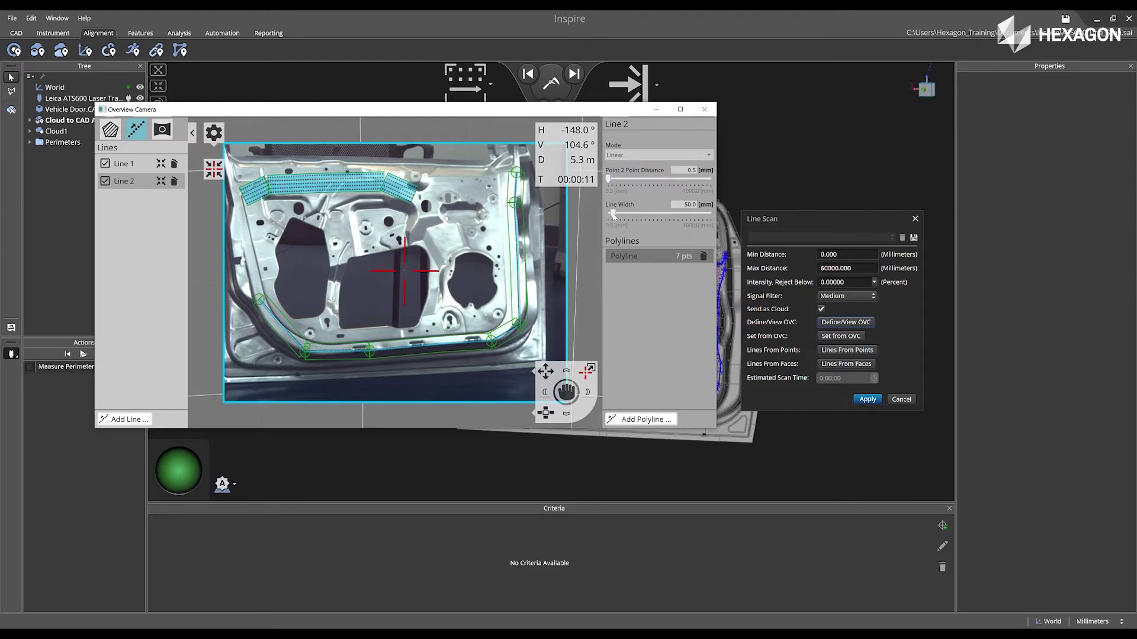
left_click_drag(613, 215, 612, 218)
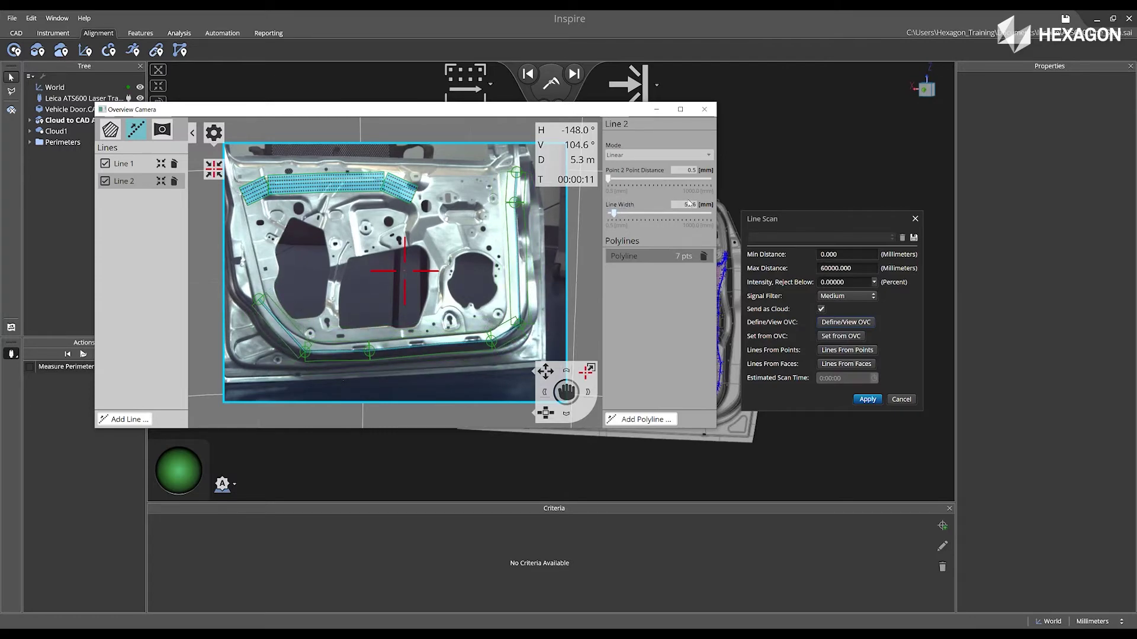
double_click(689, 204)
type("20")
key("Return")
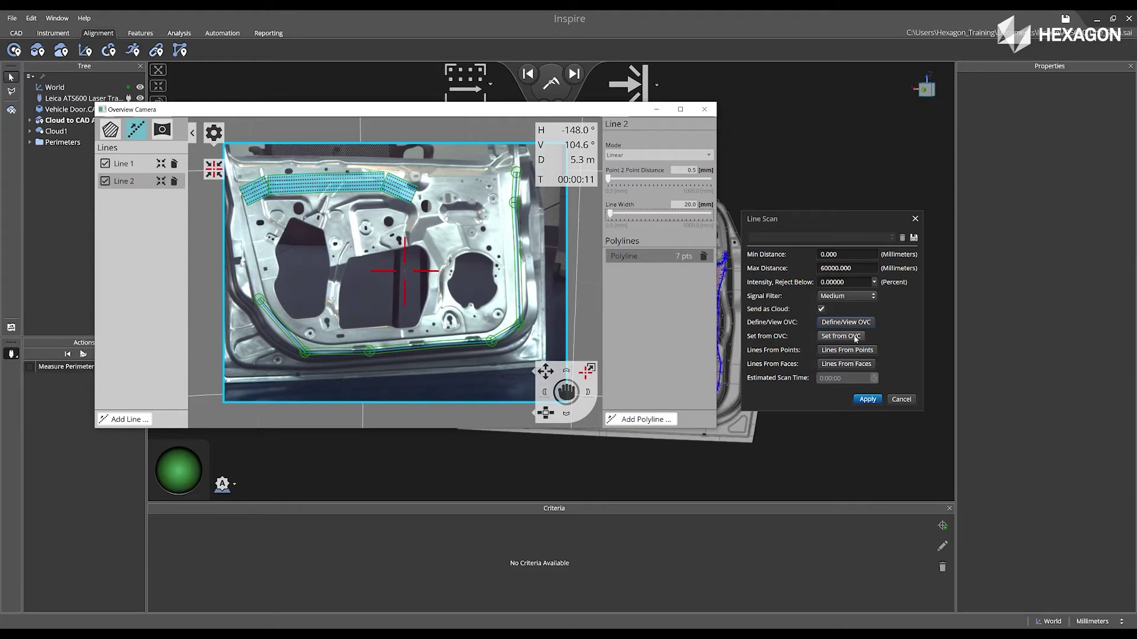
Load the lines defined in the overview camera into the Line Scan settings, close the camera view and apply the settings
left_click(856, 339)
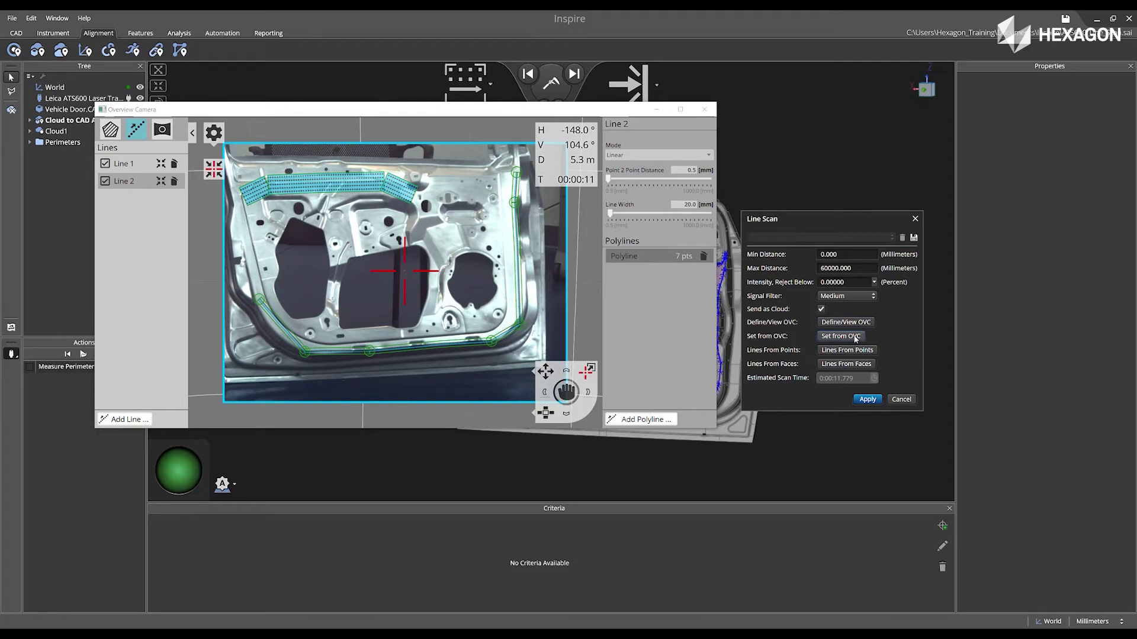
left_click(710, 114)
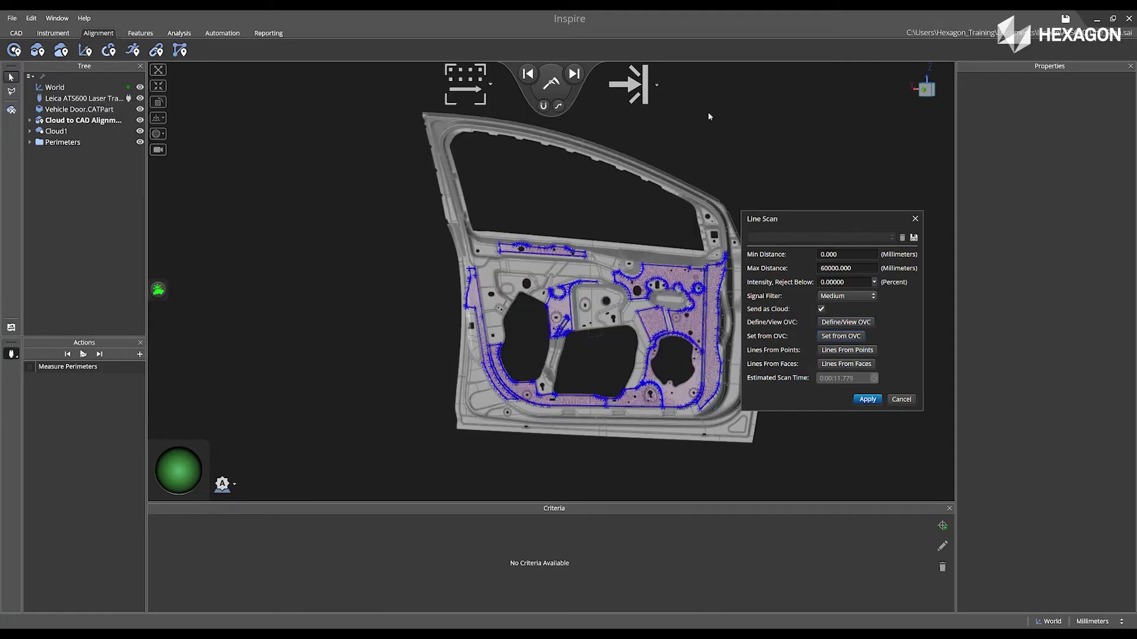
left_click(868, 401)
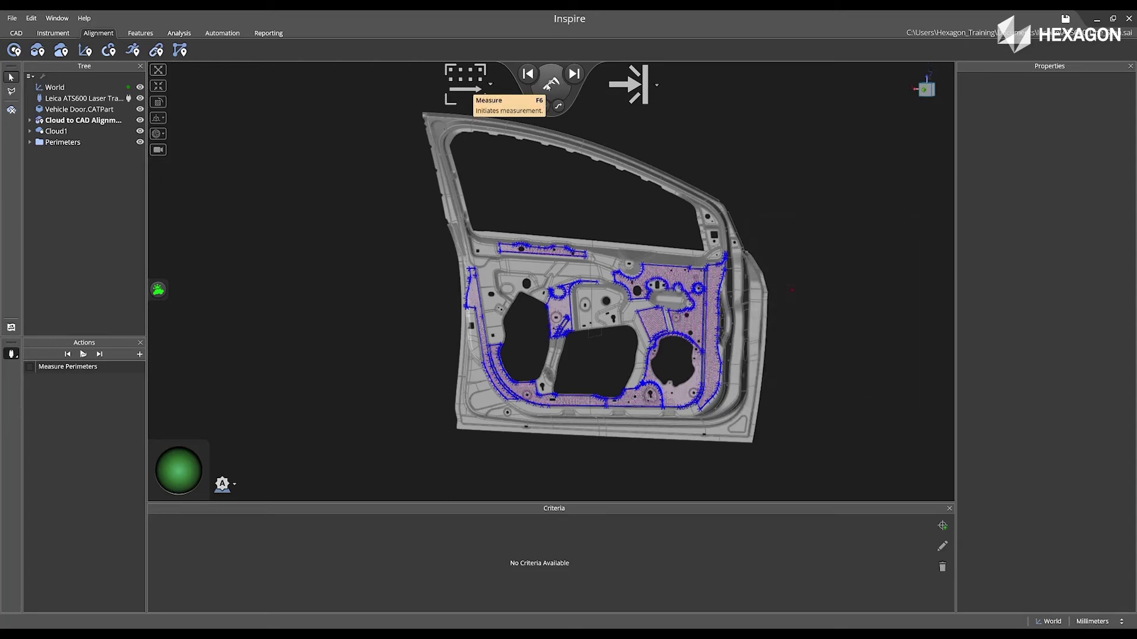
Start the line scan measurement and hide the Vehicle Door CAD part to view the incoming scan points up close
left_click(548, 86)
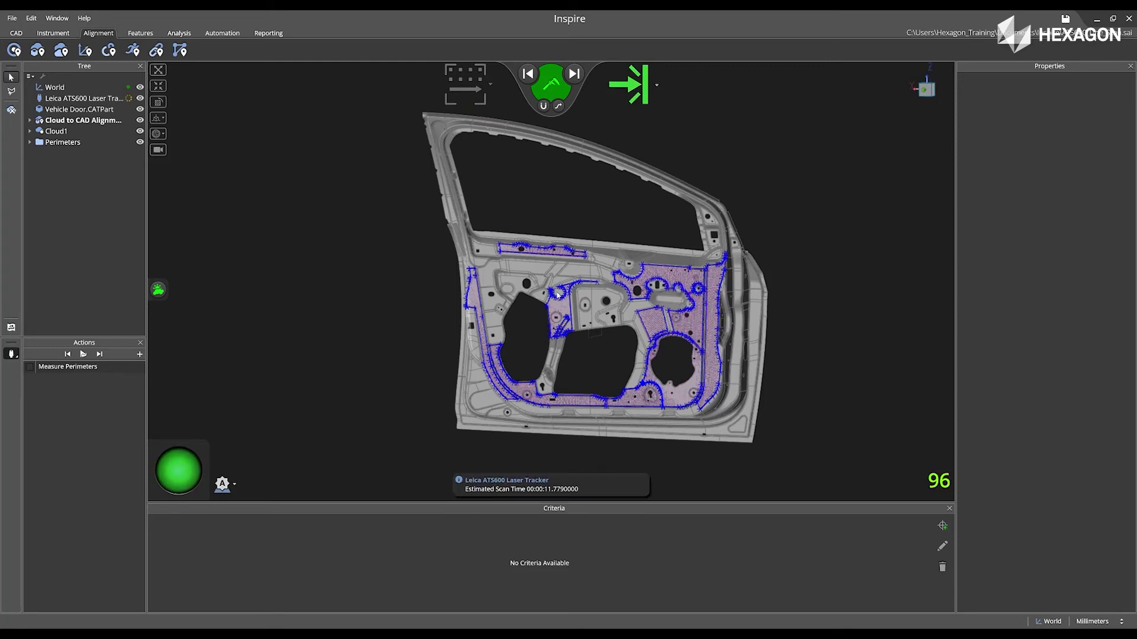
left_click(139, 109)
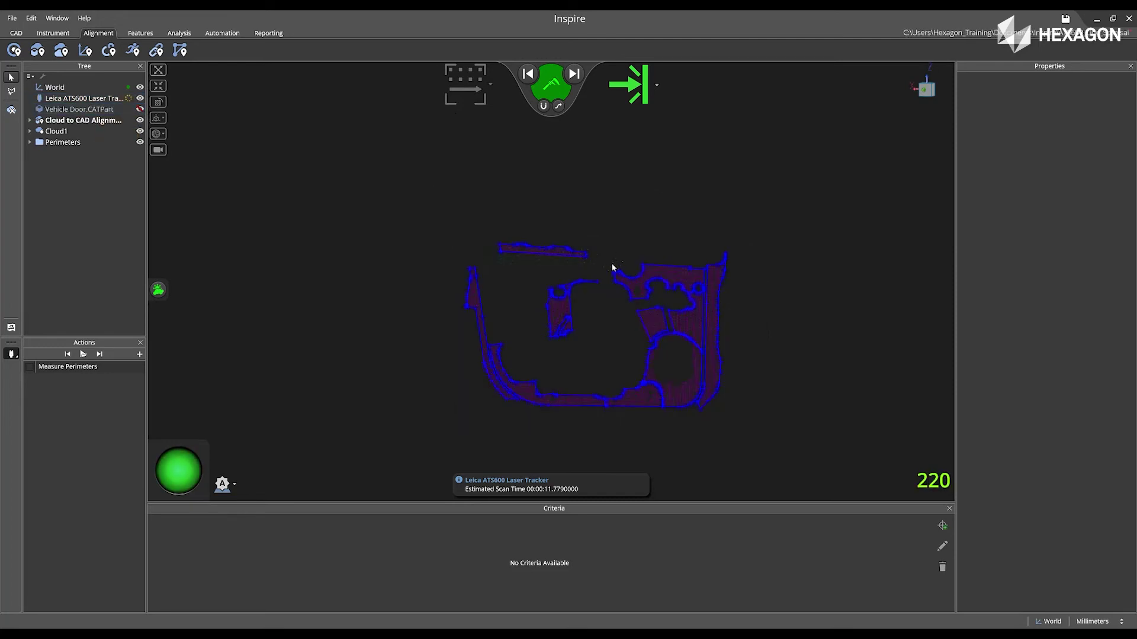
scroll(621, 270, "up", 2)
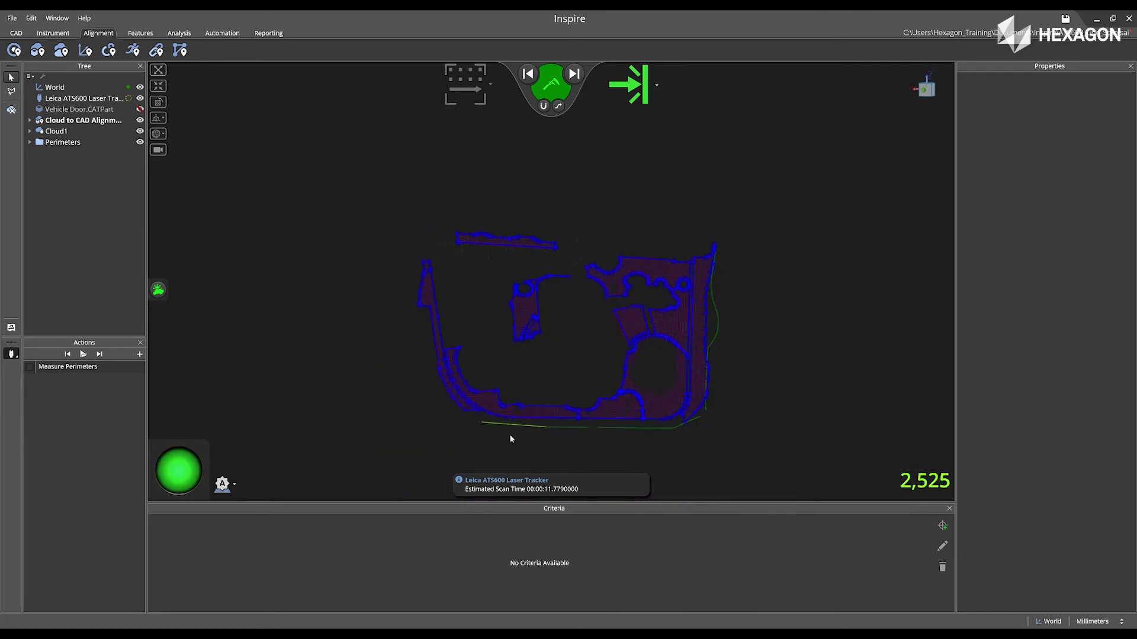
scroll(472, 407, "up", 10)
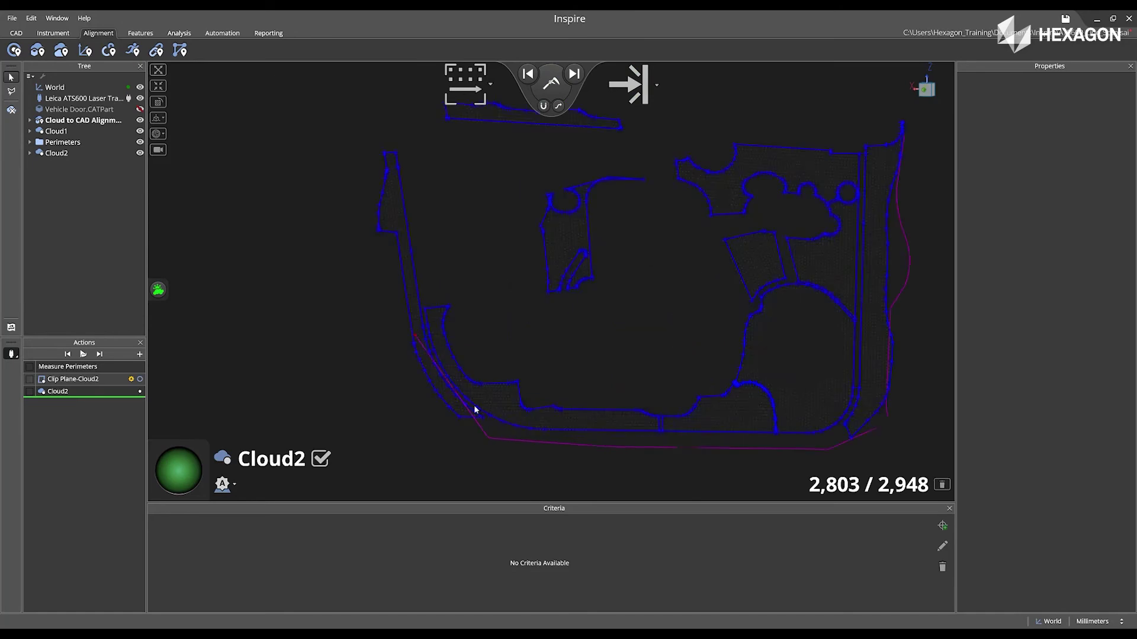
Apply the Line Scan settings with Send as Cloud off and finish the Cloud2 measurement
scroll(492, 452, "down", 10)
left_click(490, 84)
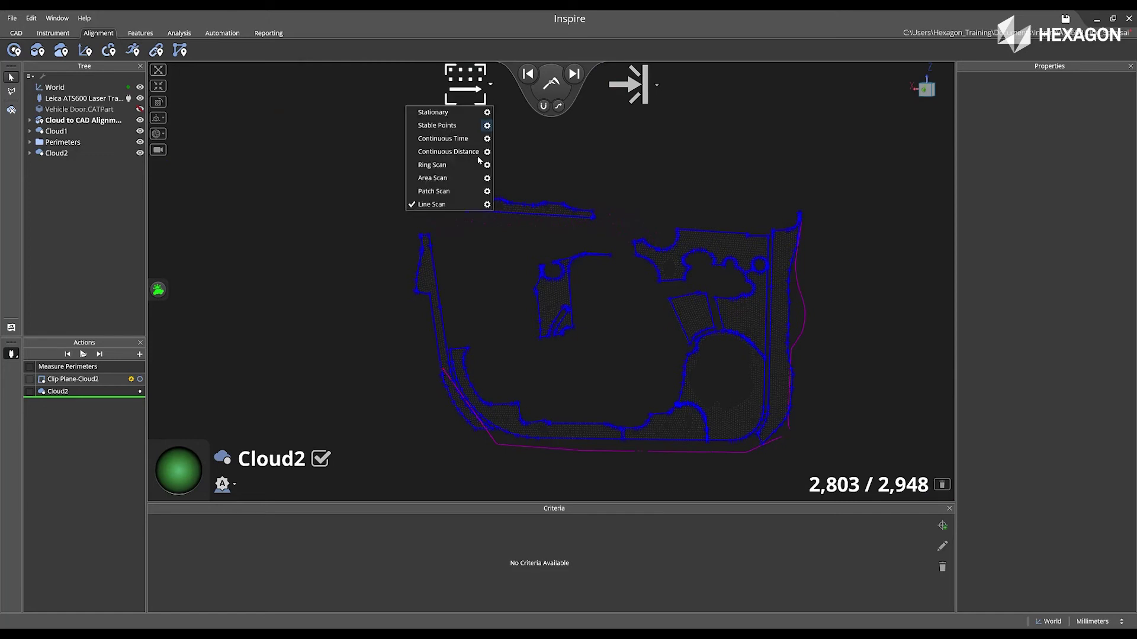
left_click(488, 205)
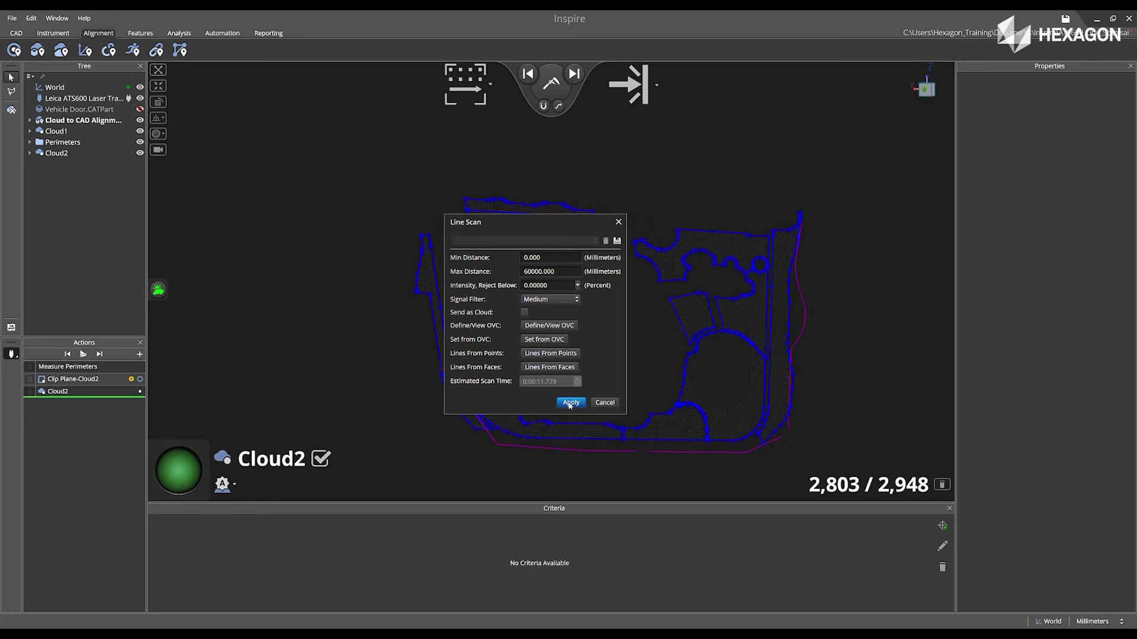
left_click(571, 402)
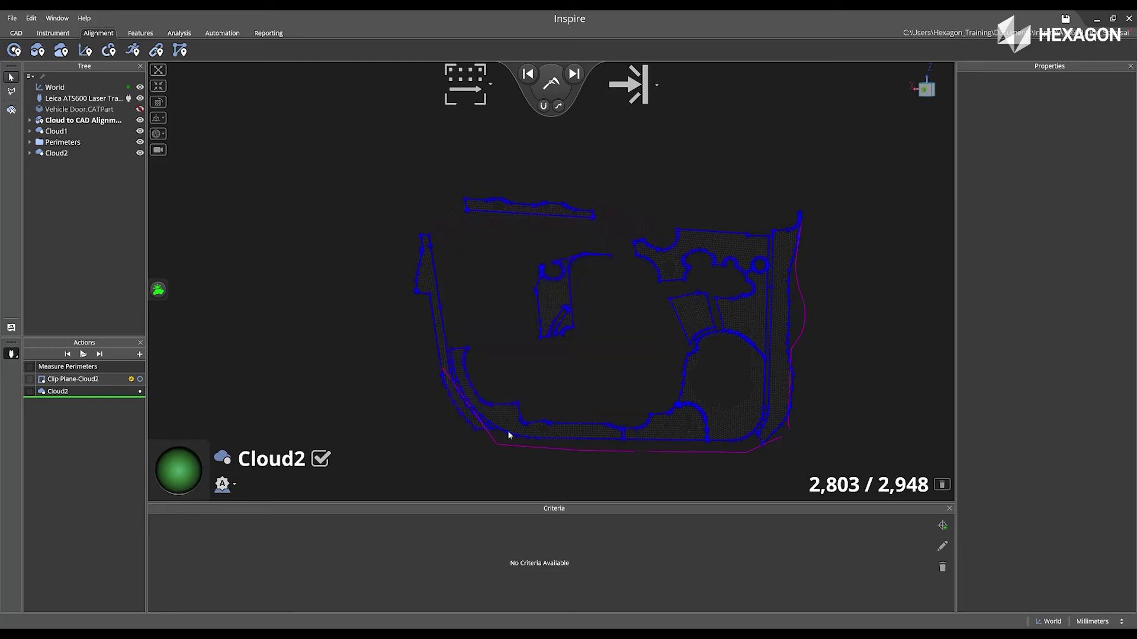
left_click(320, 459)
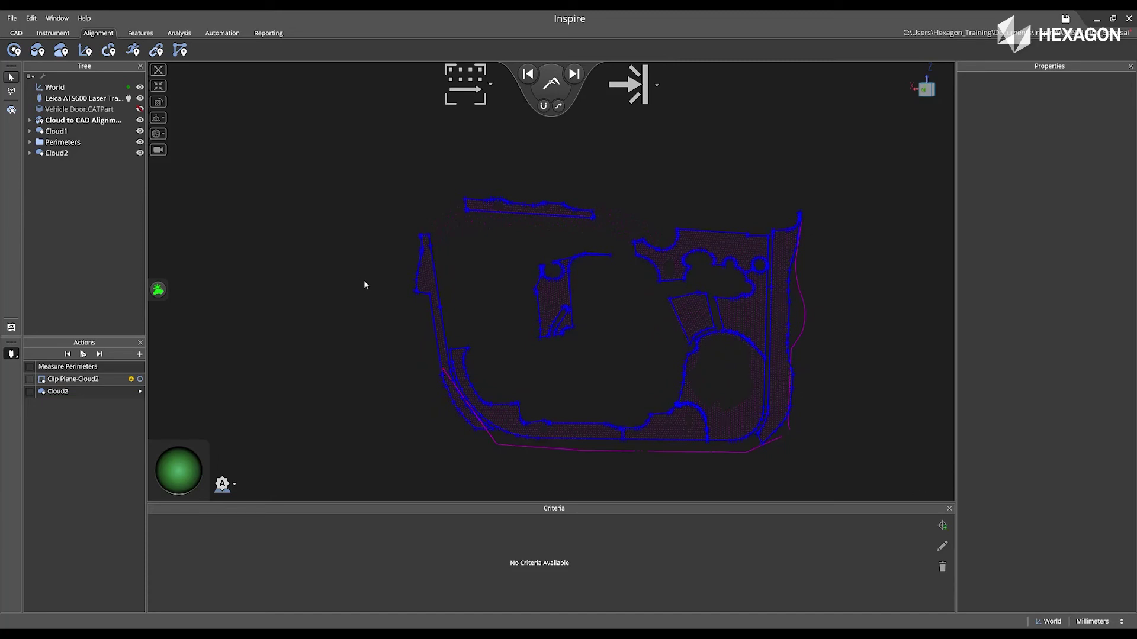
Create a new point group, measure the defined scan lines into it, and finish the group
left_click(138, 35)
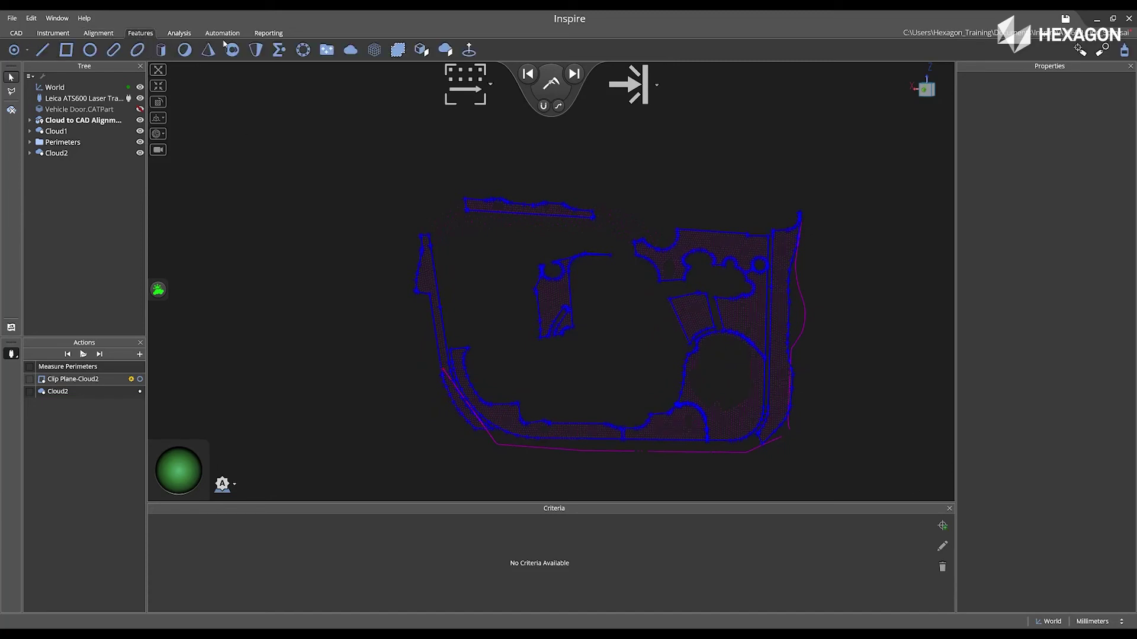
left_click(331, 50)
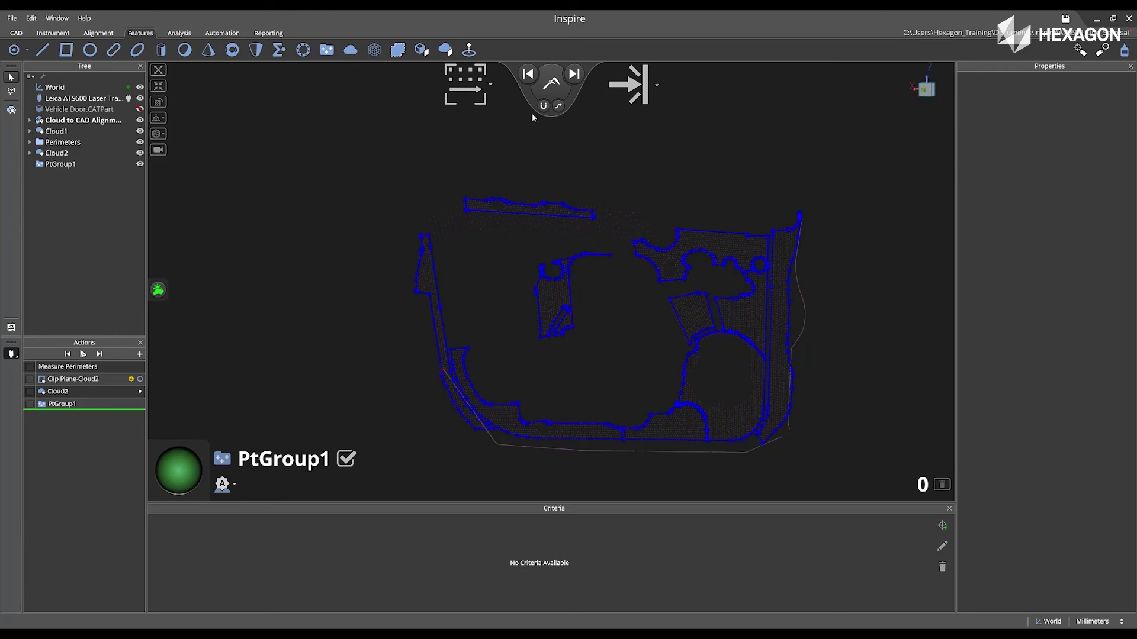
left_click(553, 83)
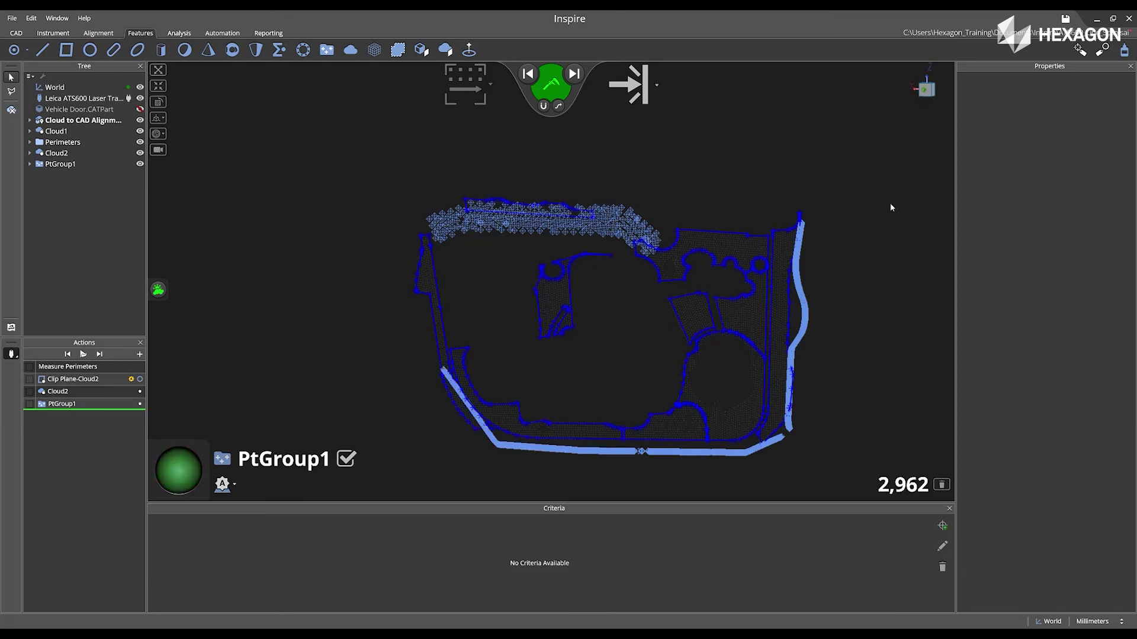
left_click(345, 464)
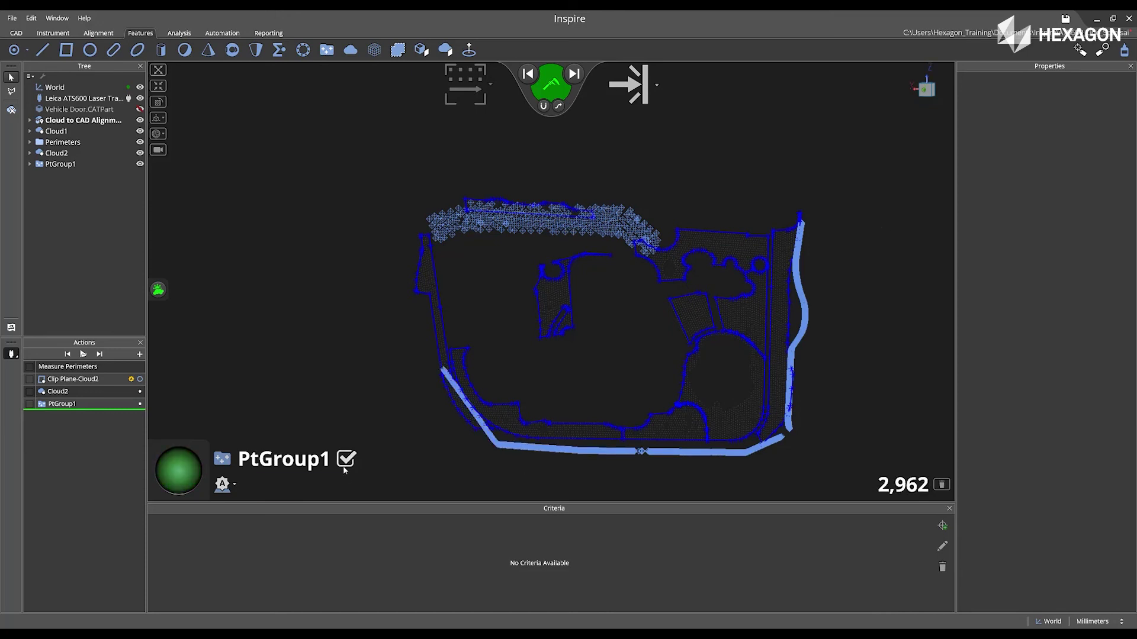